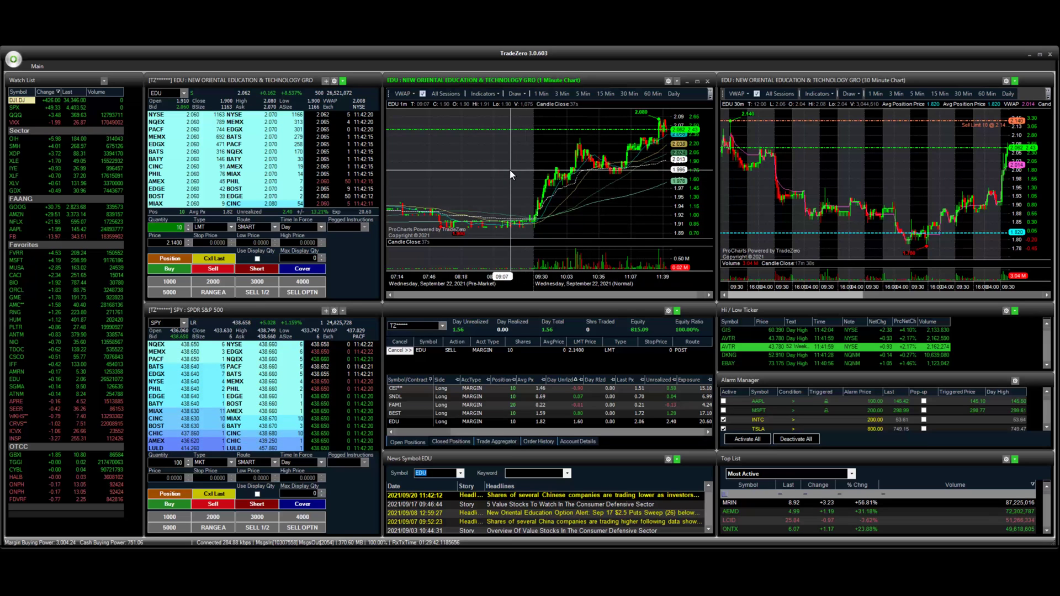
Step: Browse the chart's indicator list and close it without adding anything
click(490, 94)
mouse_move(490, 118)
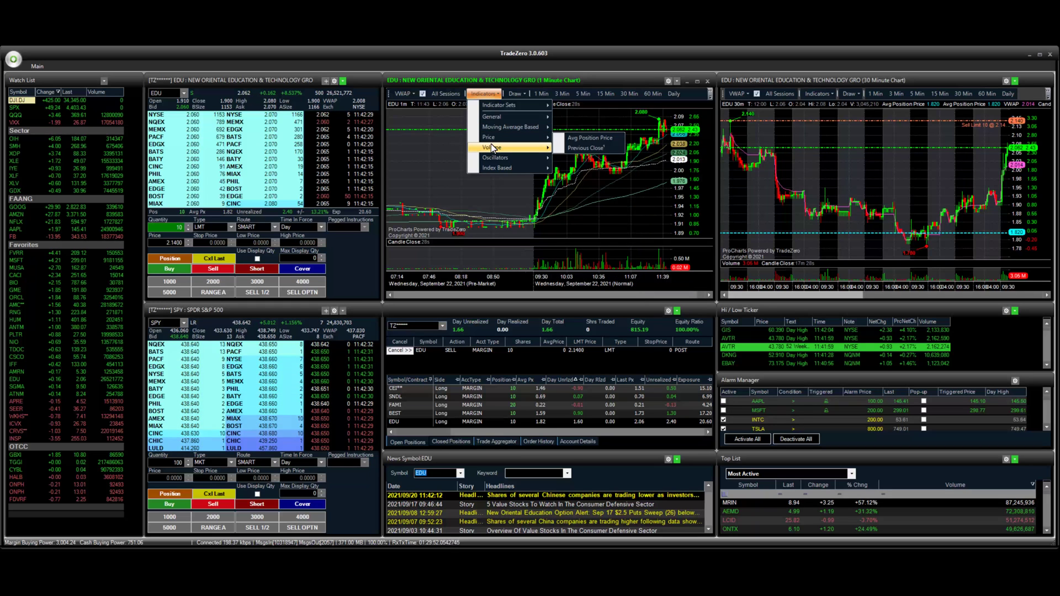
mouse_move(495, 160)
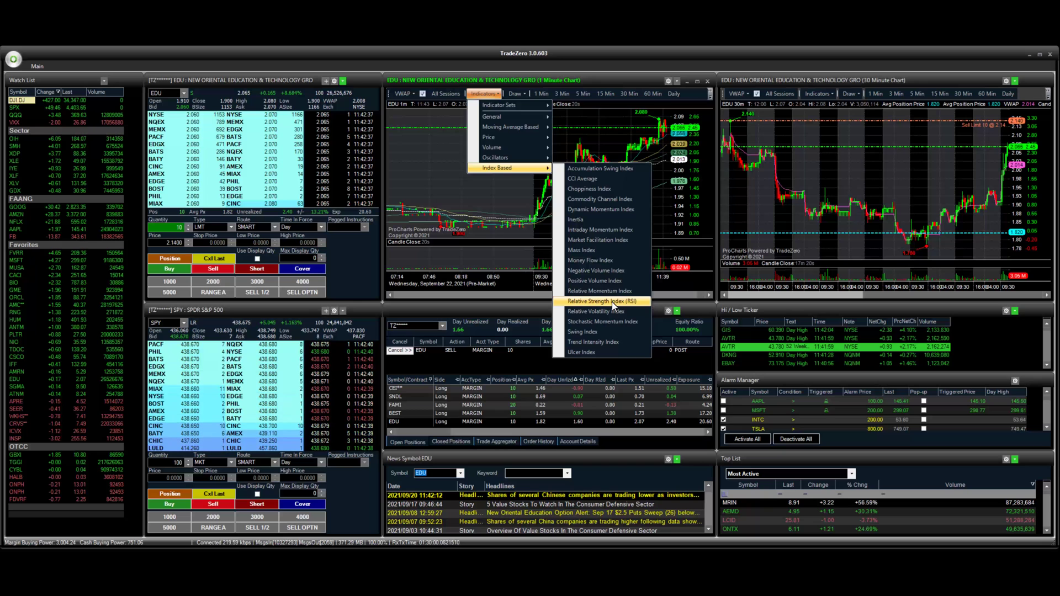
click(479, 188)
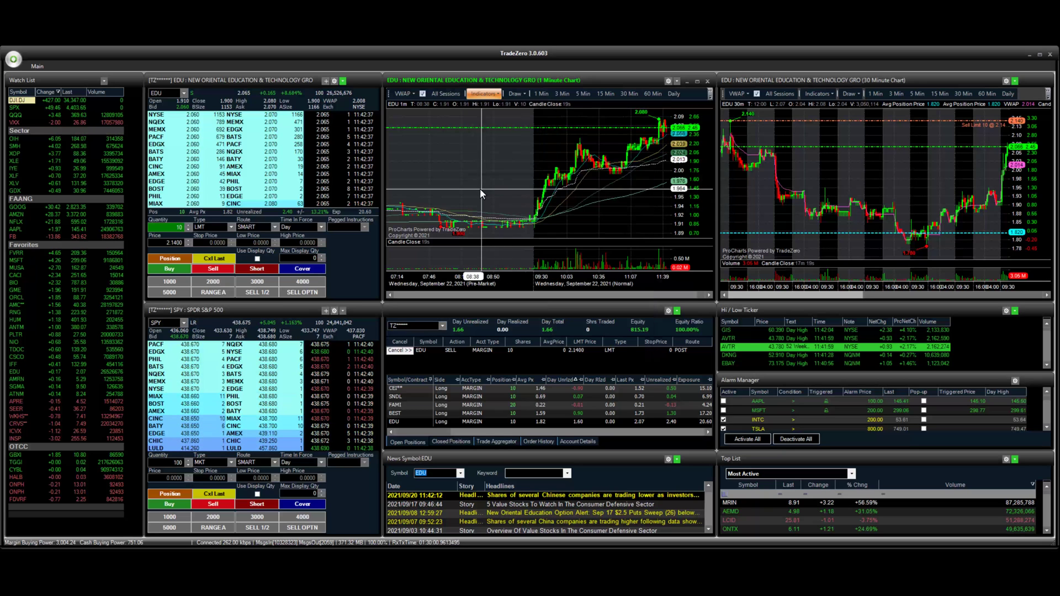
Step: In chart properties, give the 200-period moving average a Dash pen style and weight Two
double_click(488, 141)
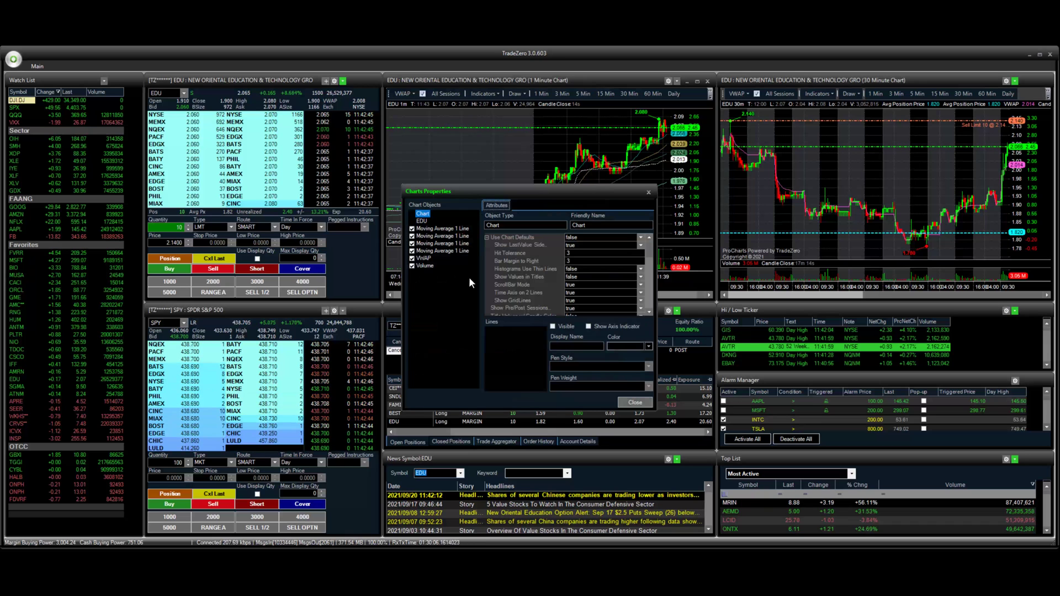
click(450, 230)
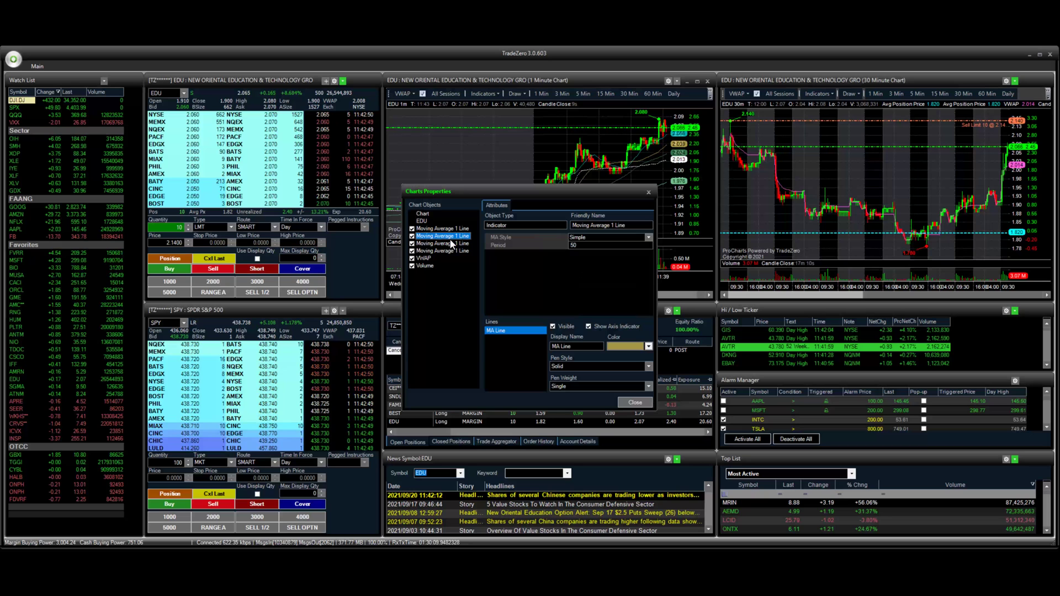
click(450, 244)
click(449, 252)
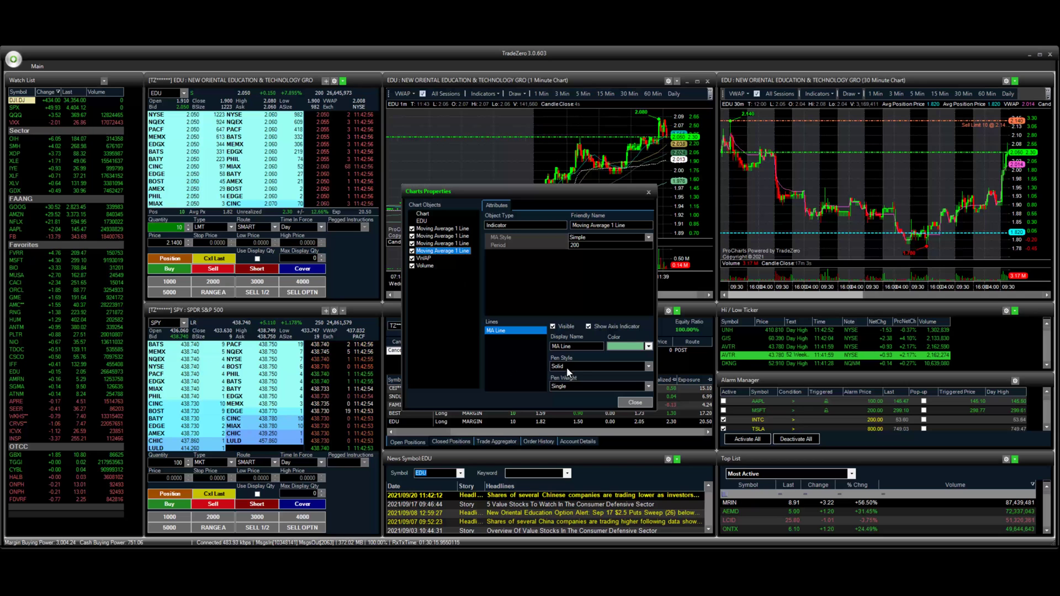
click(598, 366)
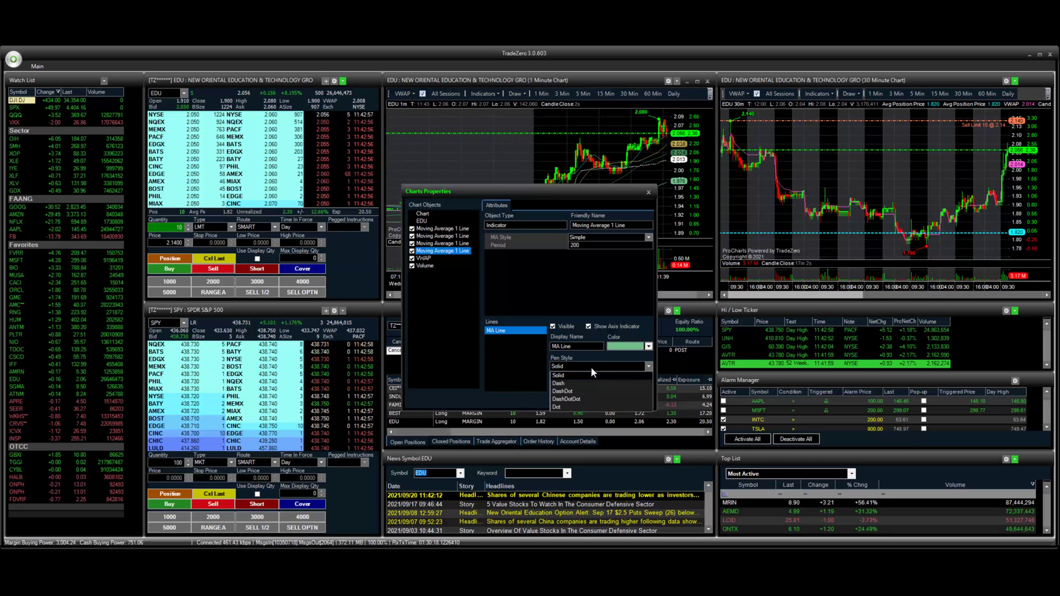
click(576, 383)
click(590, 388)
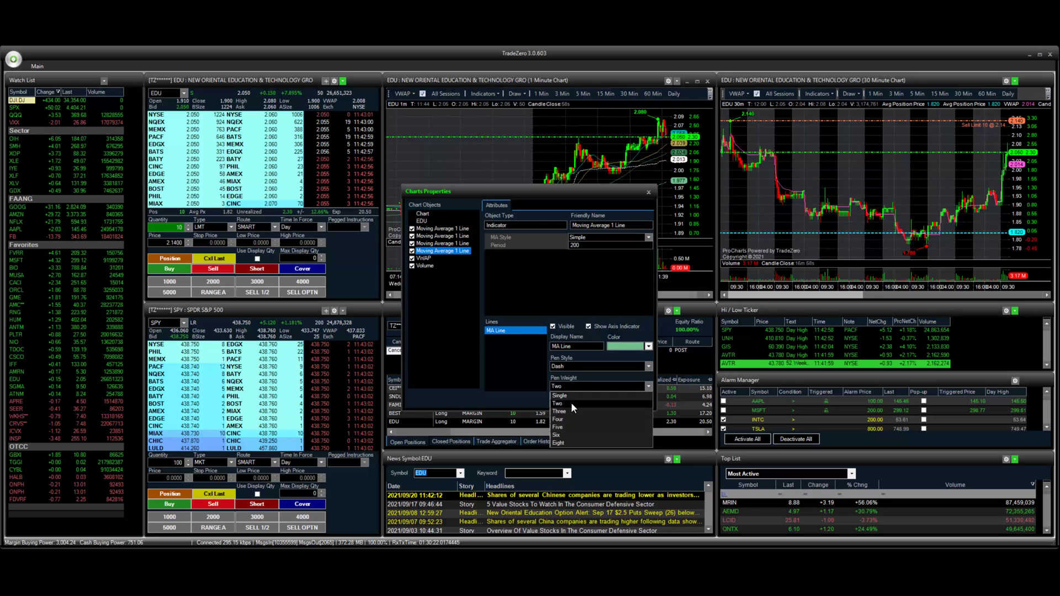
click(571, 403)
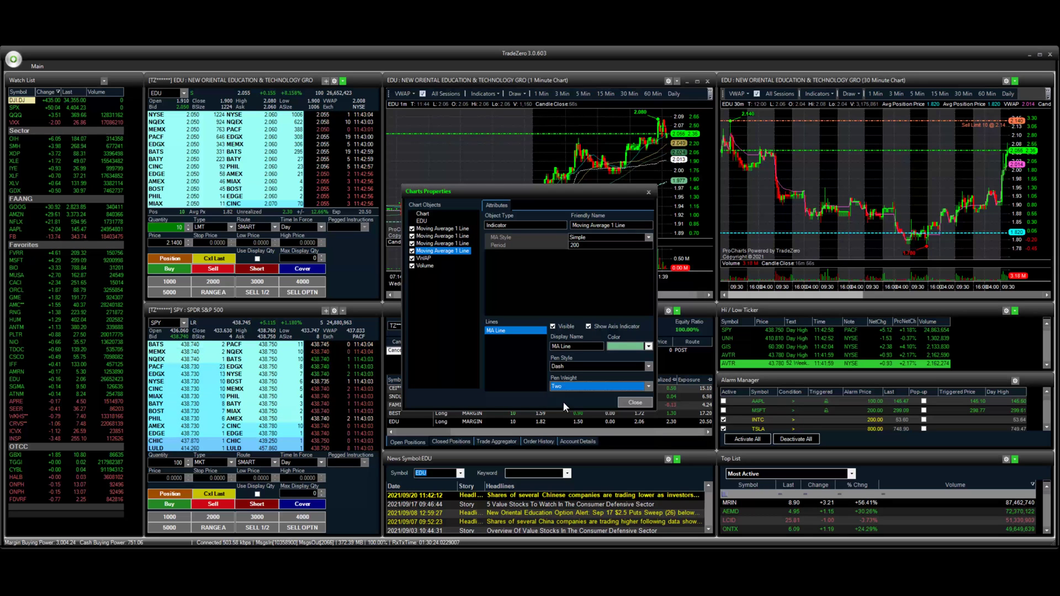
click(634, 403)
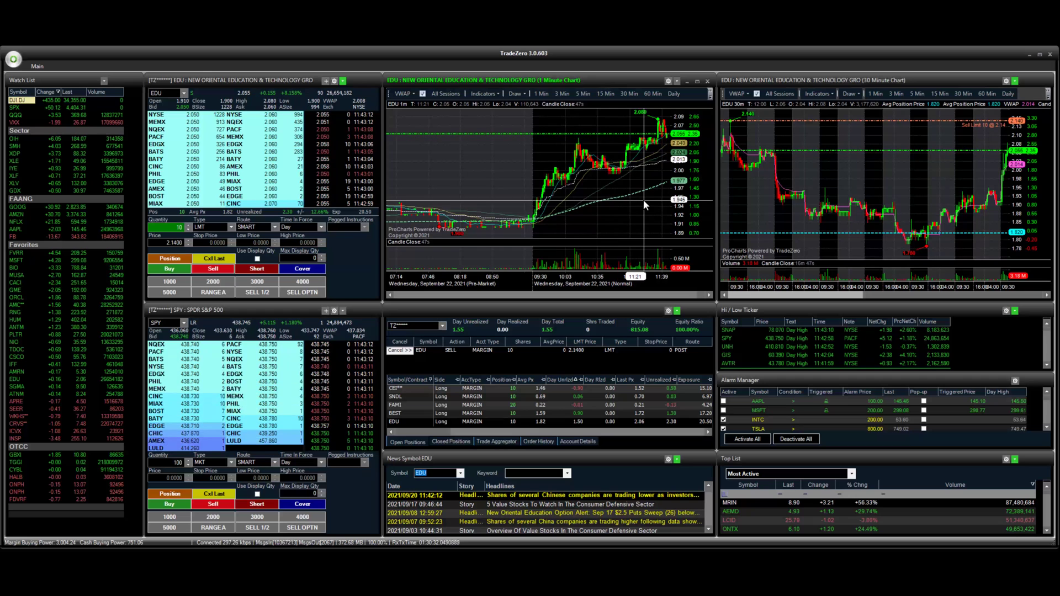
Step: Save the chart's current indicators via Save Current Set as 'SMA averages'
right_click(483, 153)
mouse_move(519, 245)
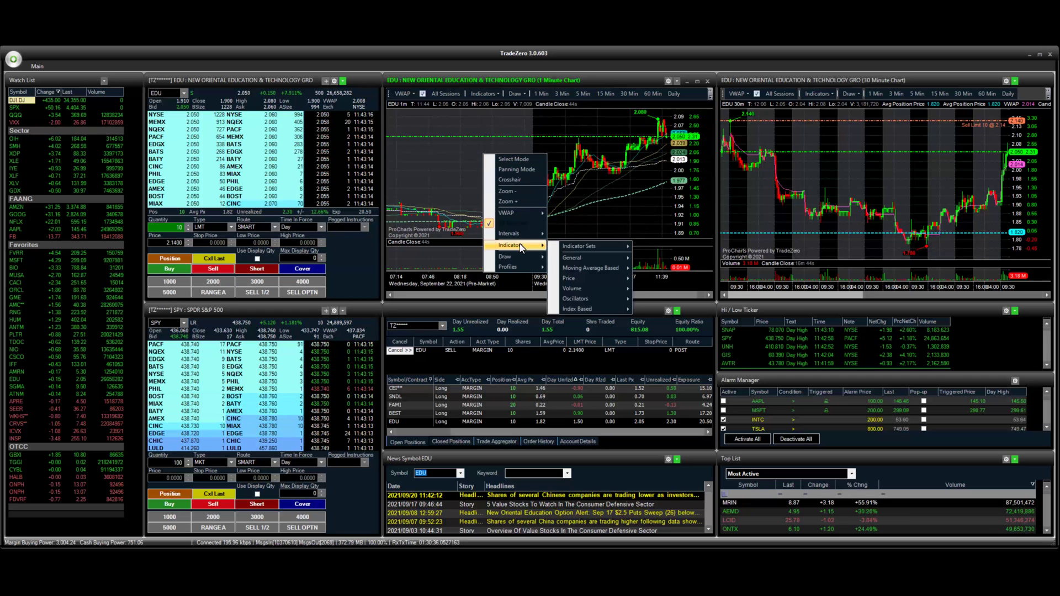
mouse_move(607, 251)
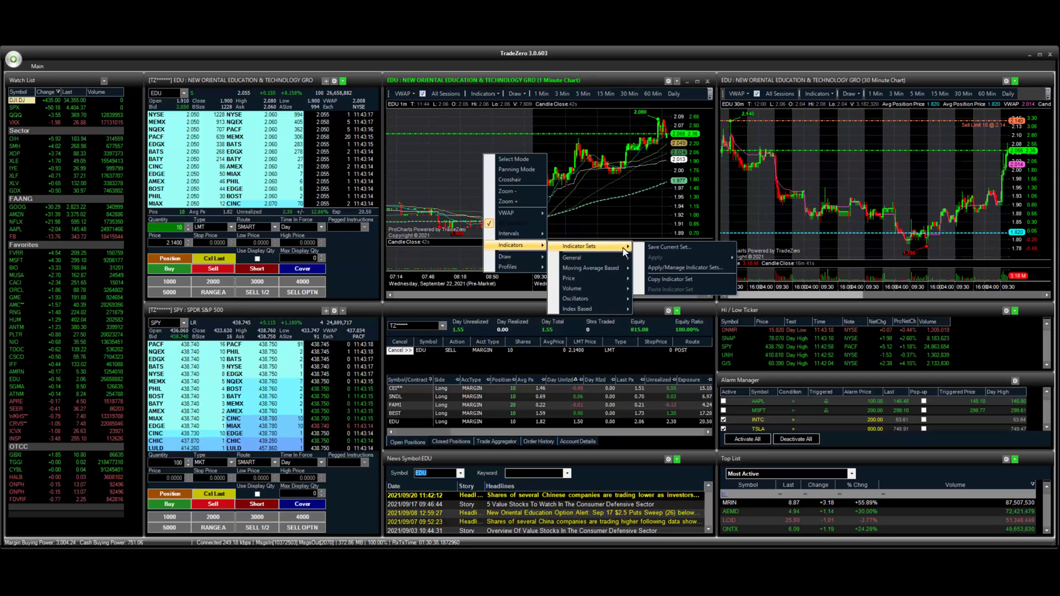
click(697, 250)
text(S)
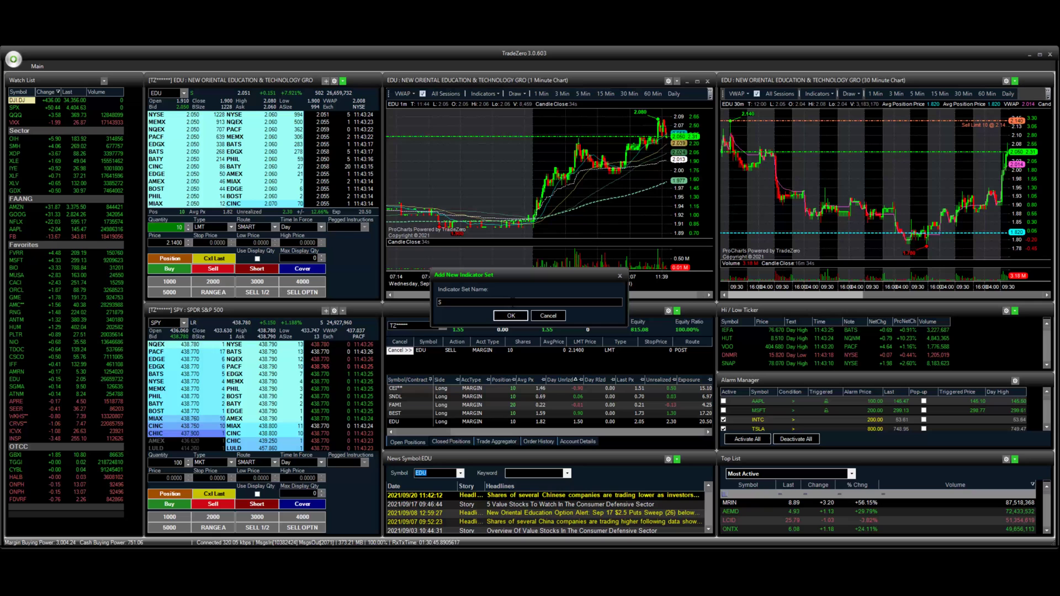
text(MA averag)
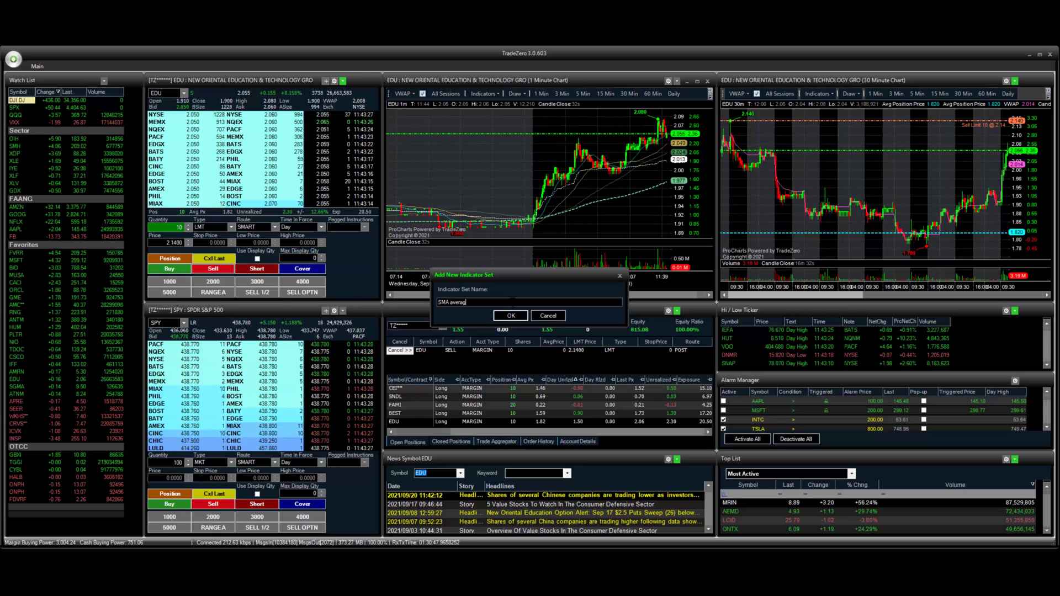
text(es)
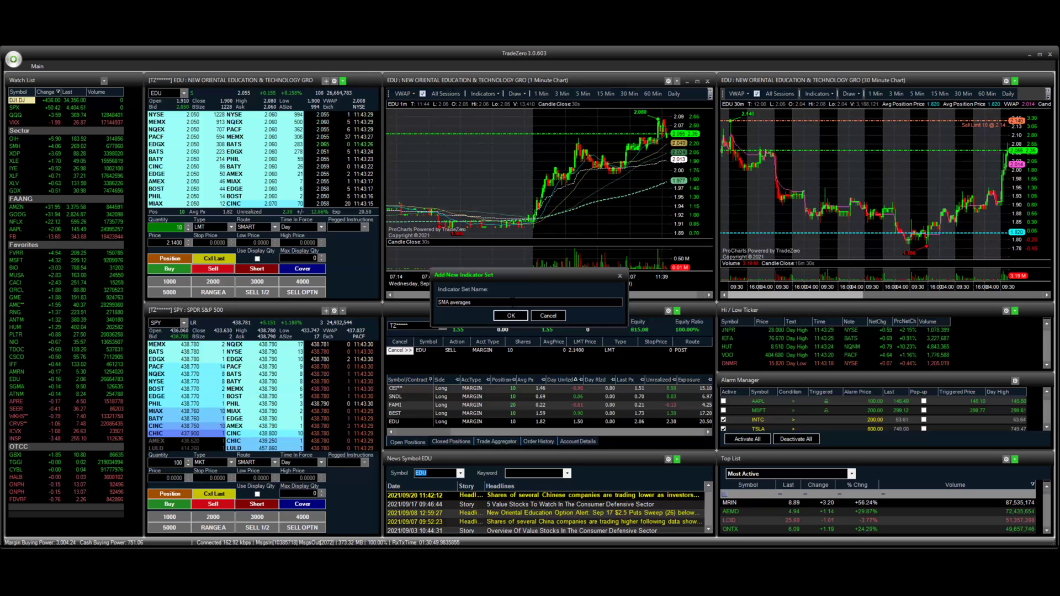
click(507, 317)
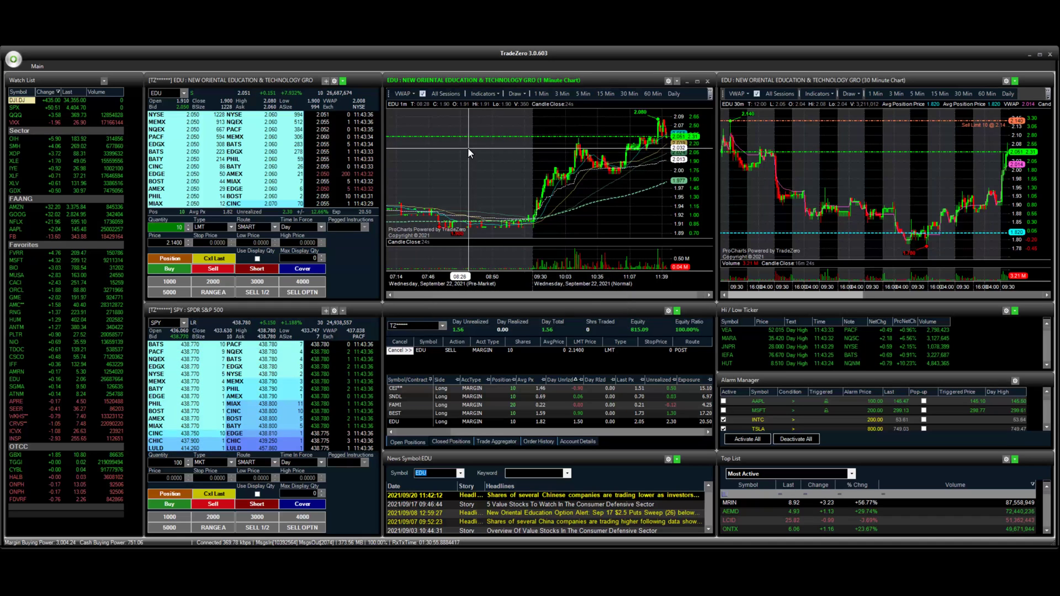
Step: Add the Relative Strength Index to the chart and colour its line blue
click(490, 95)
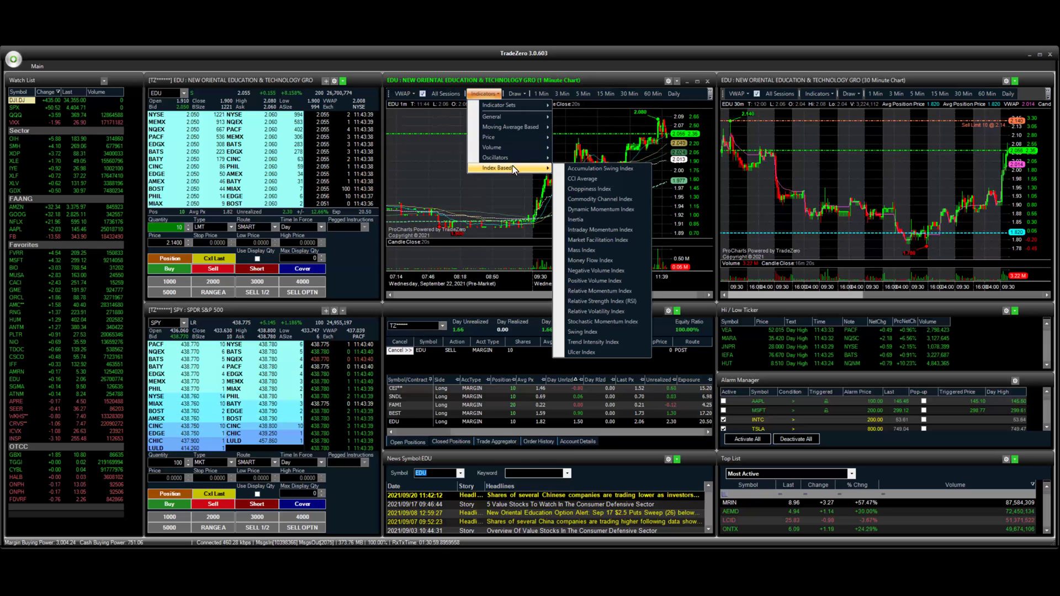
click(612, 301)
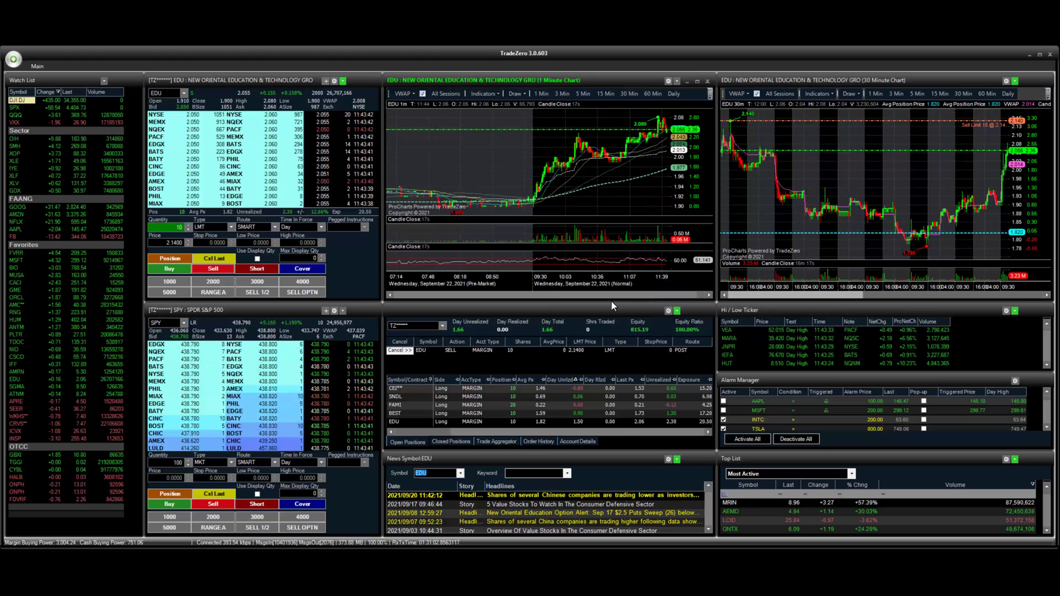
double_click(574, 260)
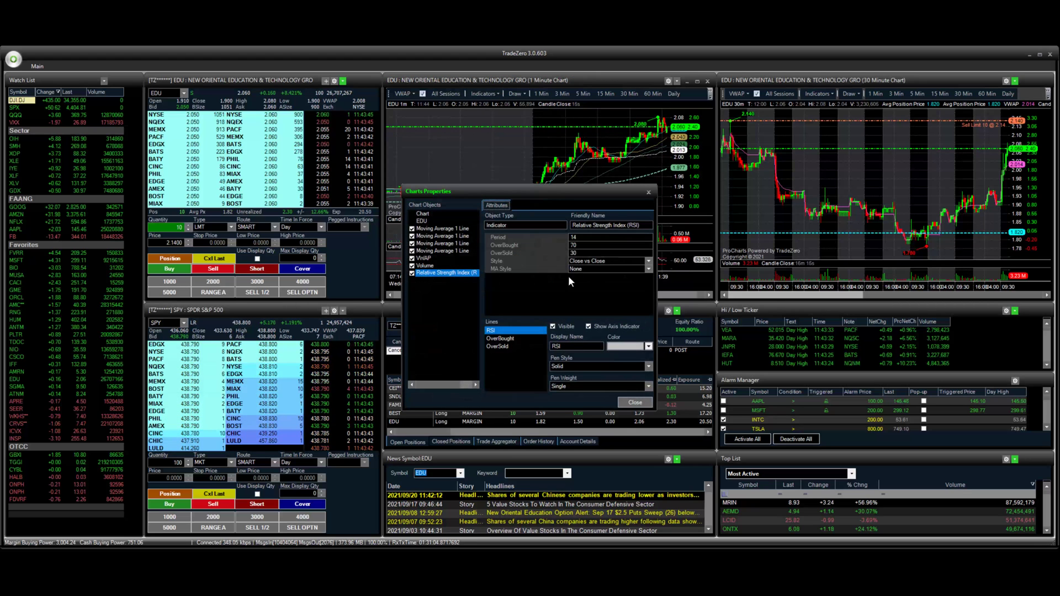
click(624, 346)
click(490, 414)
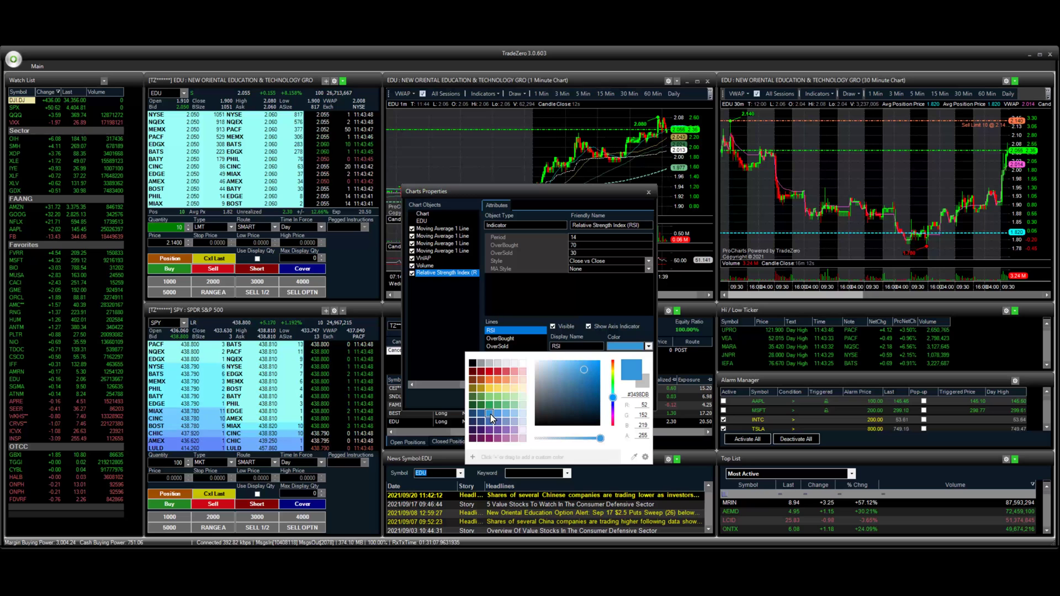
click(552, 299)
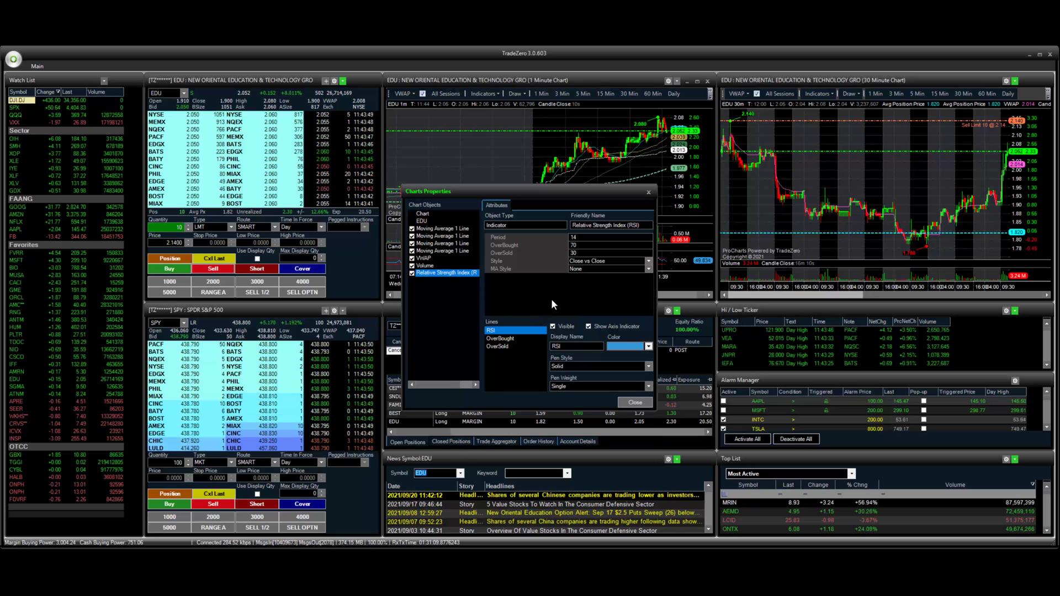
Step: Make the RSI OverSold line dashed, keep OverBought DashDot, and enlarge the RSI pane
click(534, 340)
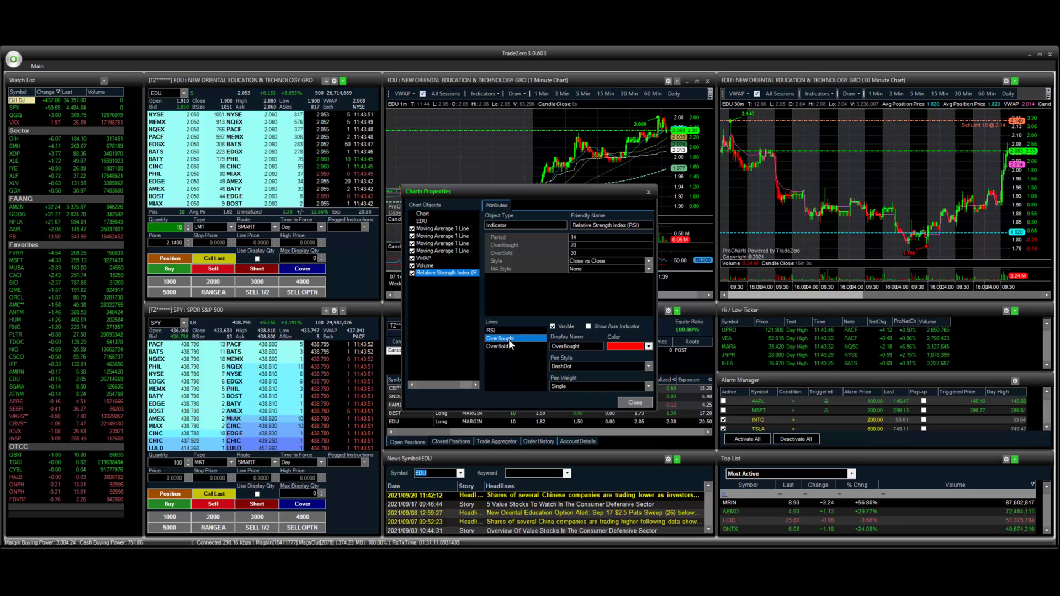
click(565, 366)
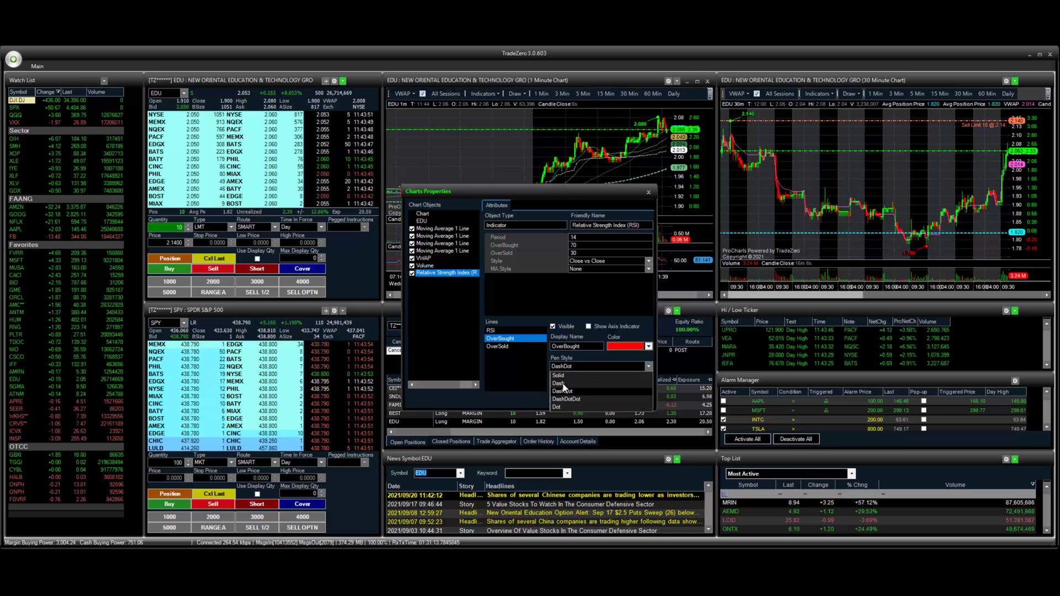
click(563, 391)
click(503, 346)
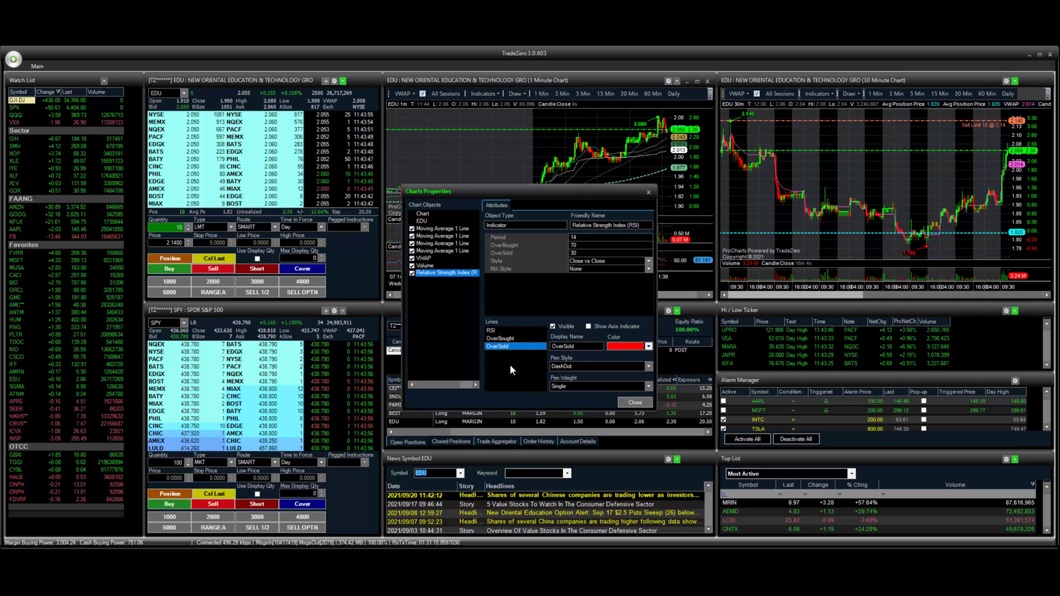
click(581, 366)
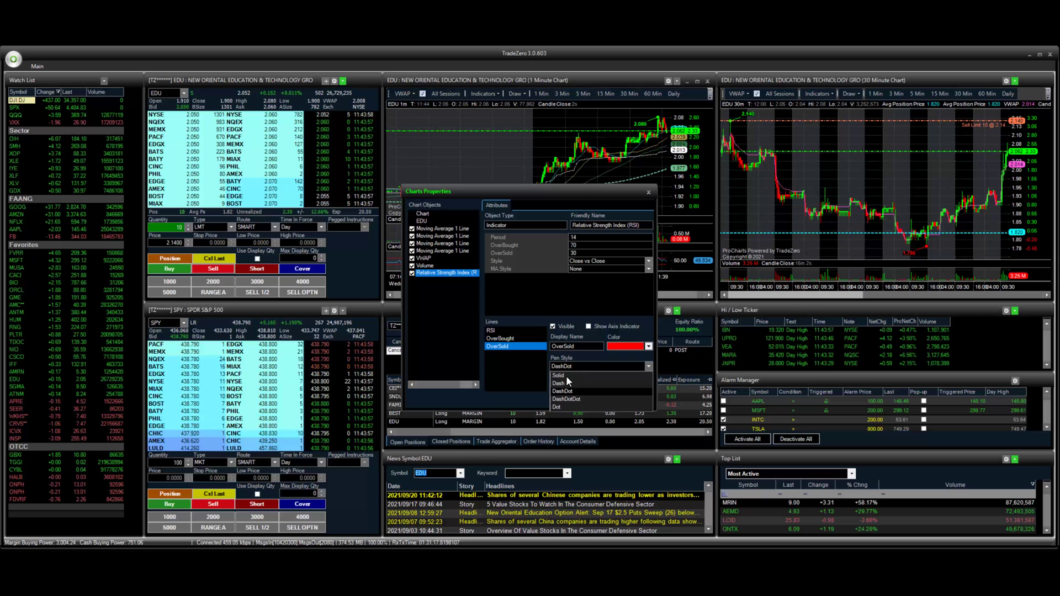
click(563, 384)
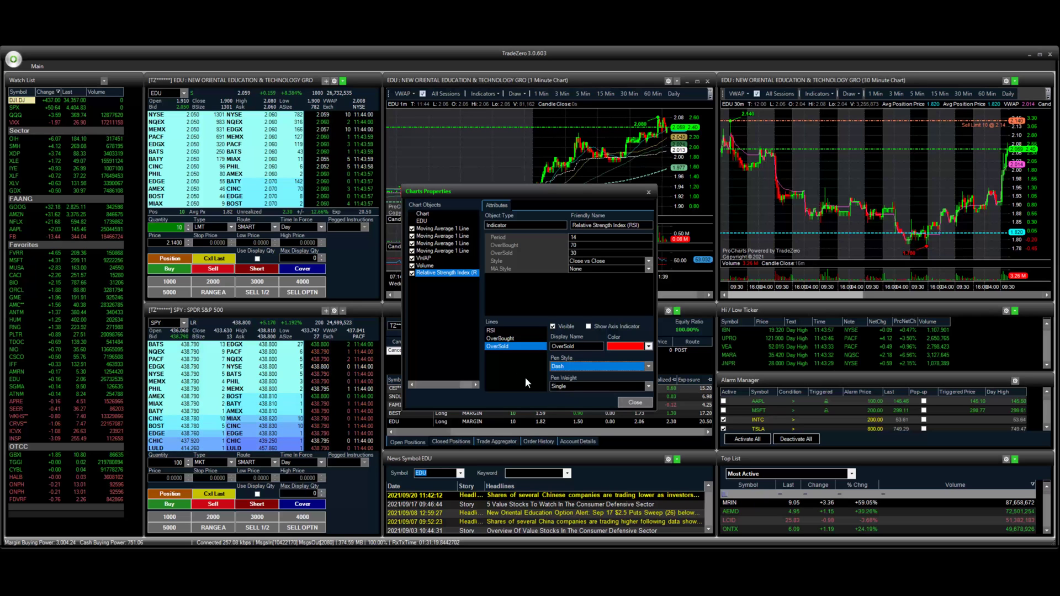
click(627, 401)
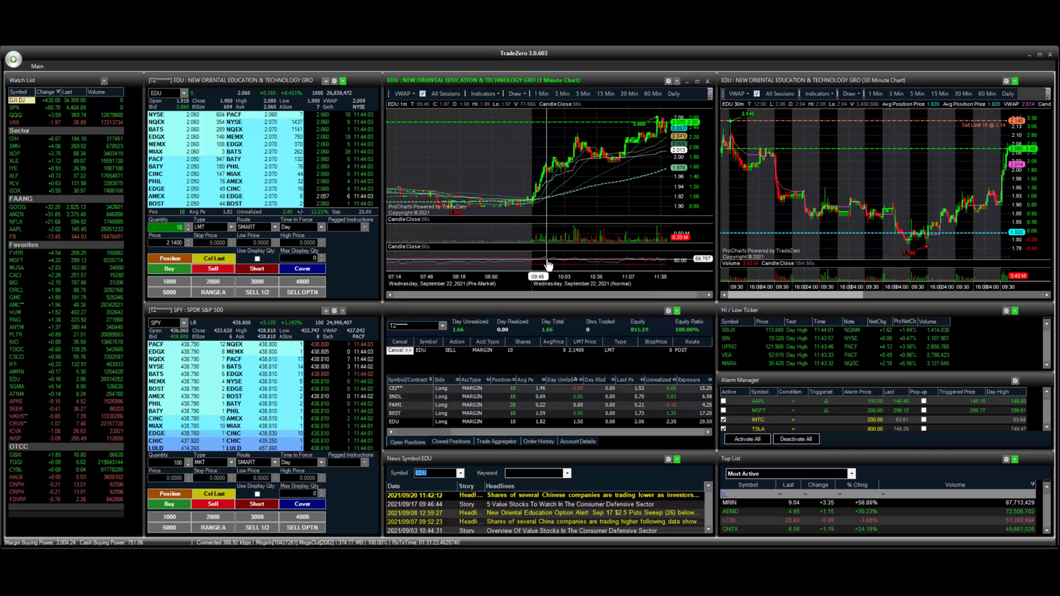
drag(553, 250, 550, 217)
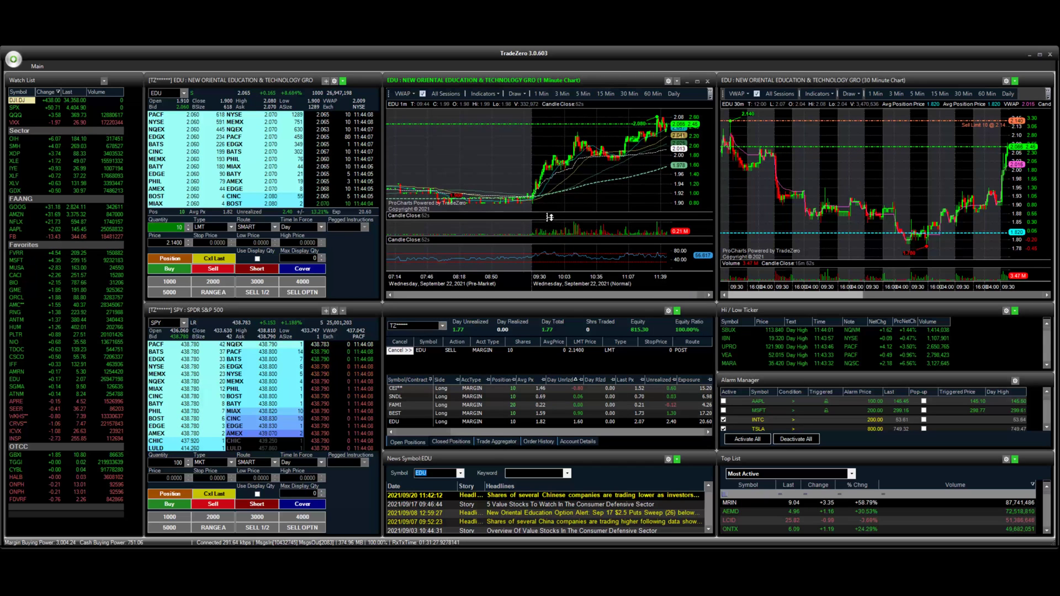
Step: Save the chart's current indicators via Save Current Set as 'SMA and RSI'
right_click(476, 134)
mouse_move(511, 227)
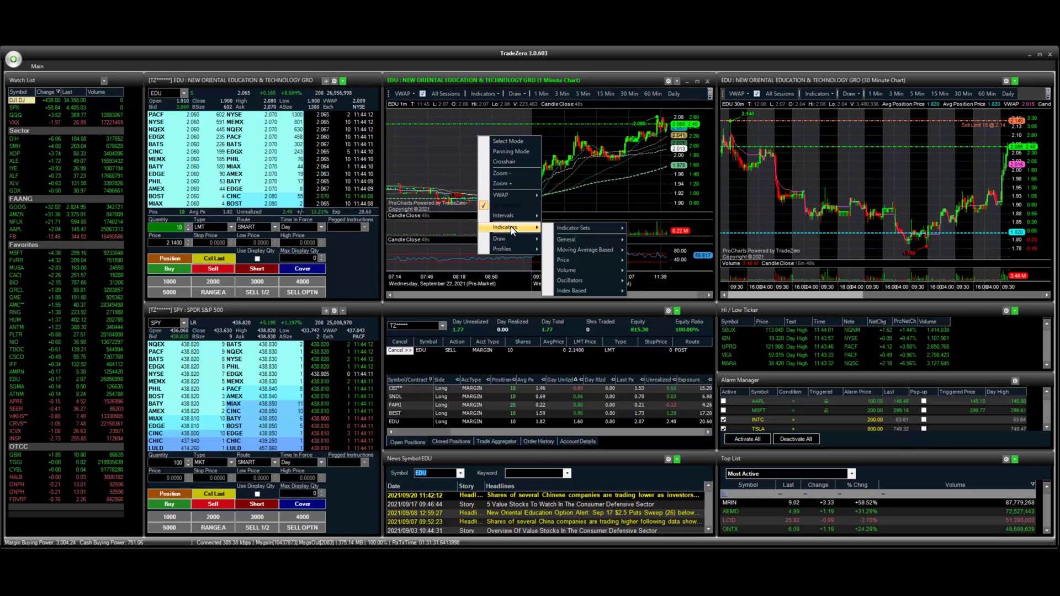
mouse_move(595, 228)
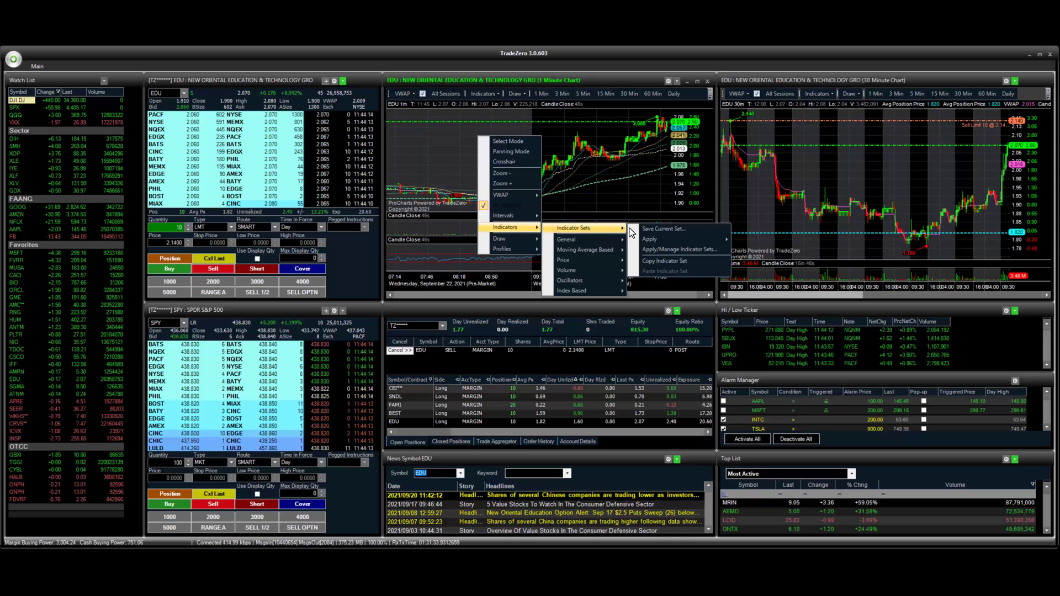
click(664, 228)
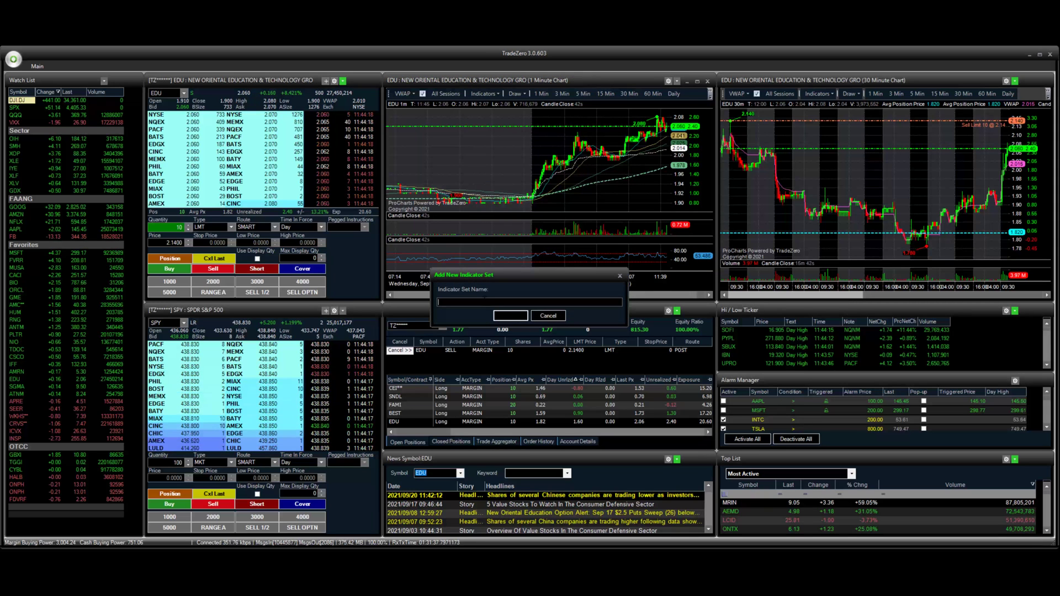
text(SMA and RSI)
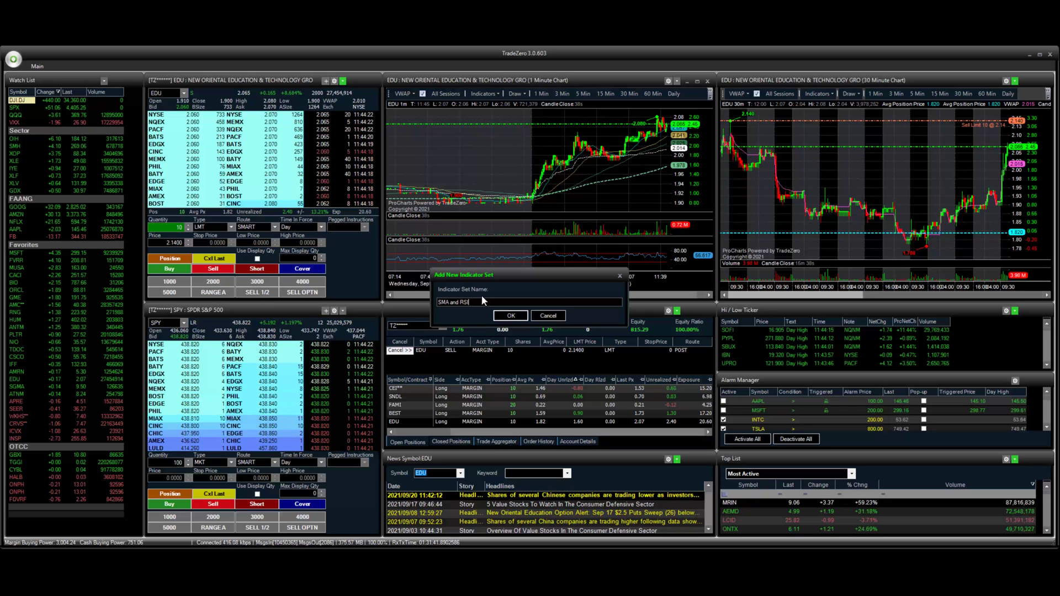
click(506, 315)
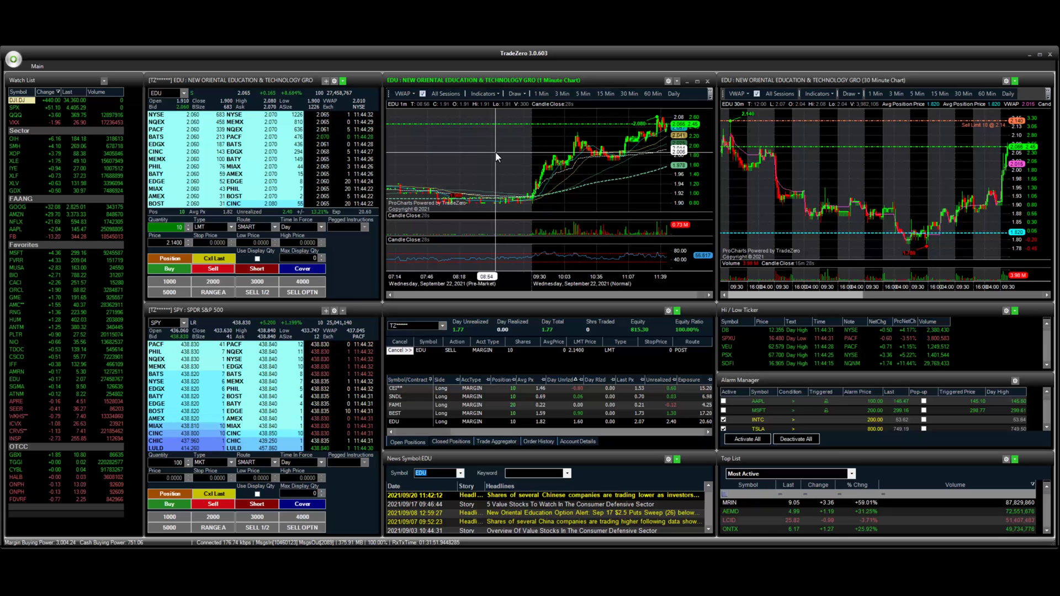
Step: Open a new ProCharts window and load AAPL into it
click(39, 67)
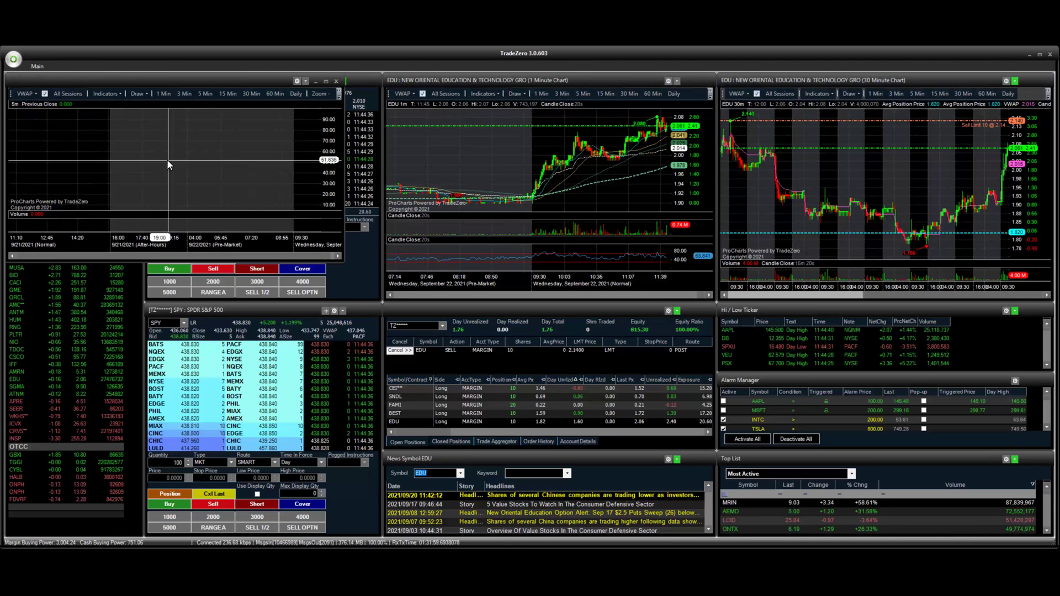
text(AAPL)
key(Return)
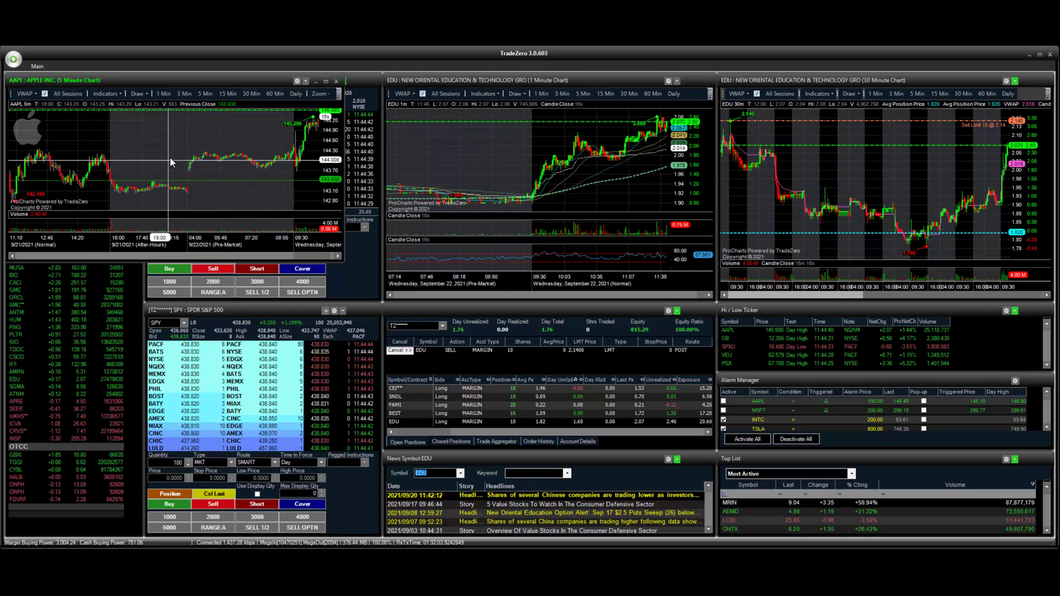
Step: Apply the saved 'SMA averages' indicator set to the AAPL 5-minute chart
right_click(165, 130)
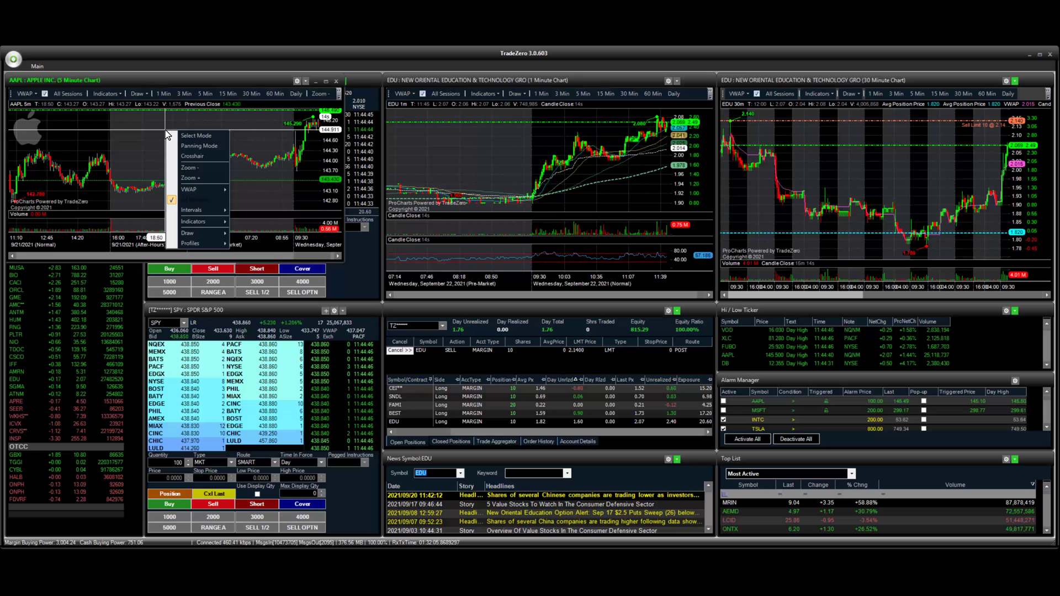
mouse_move(206, 220)
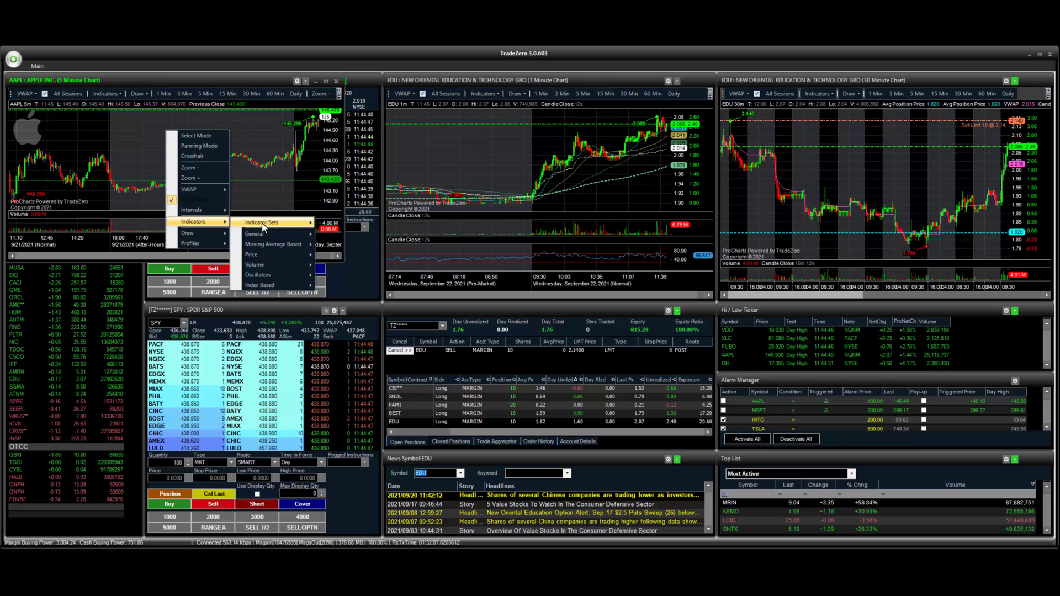
mouse_move(276, 222)
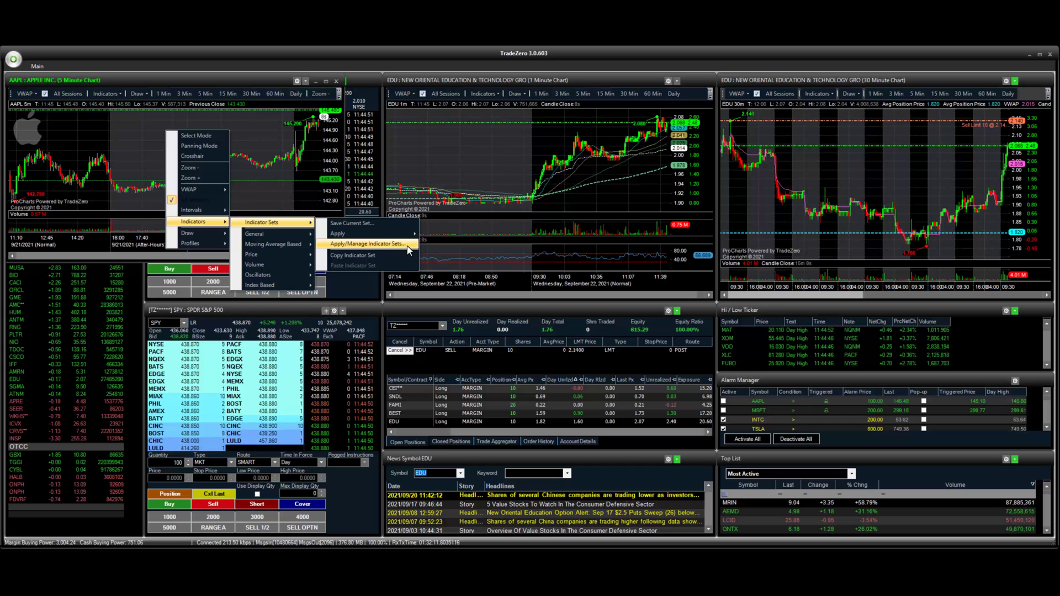
click(387, 245)
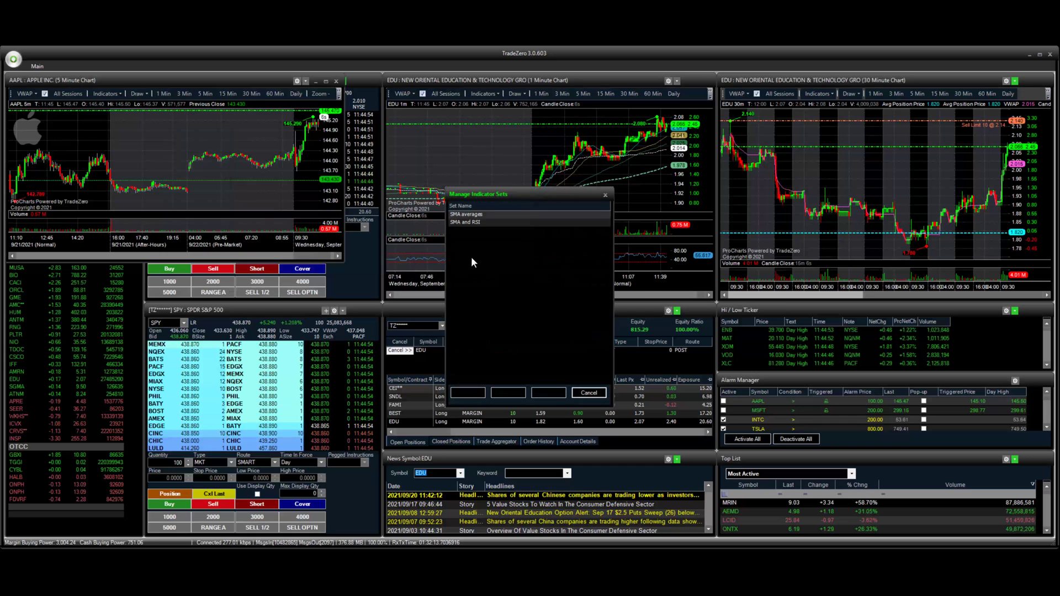
click(493, 216)
key(Return)
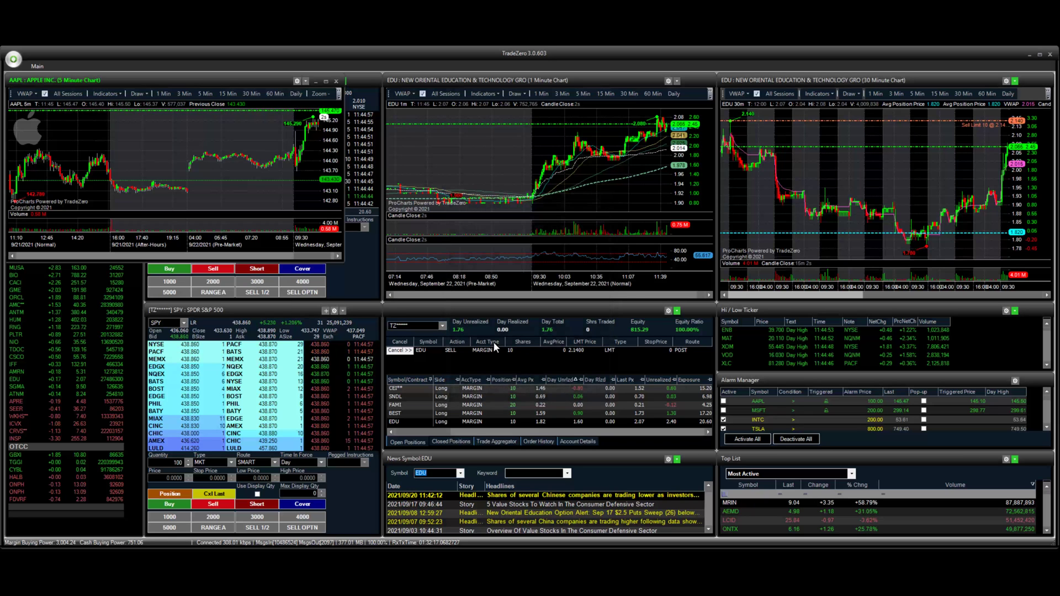
scroll(252, 191, up, 2)
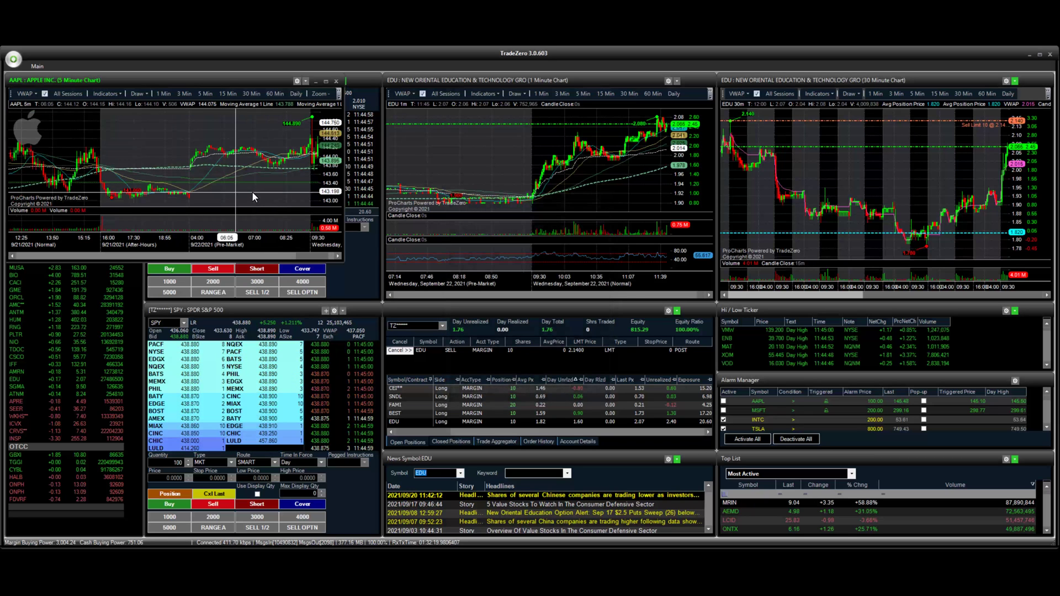
scroll(277, 194, up, 4)
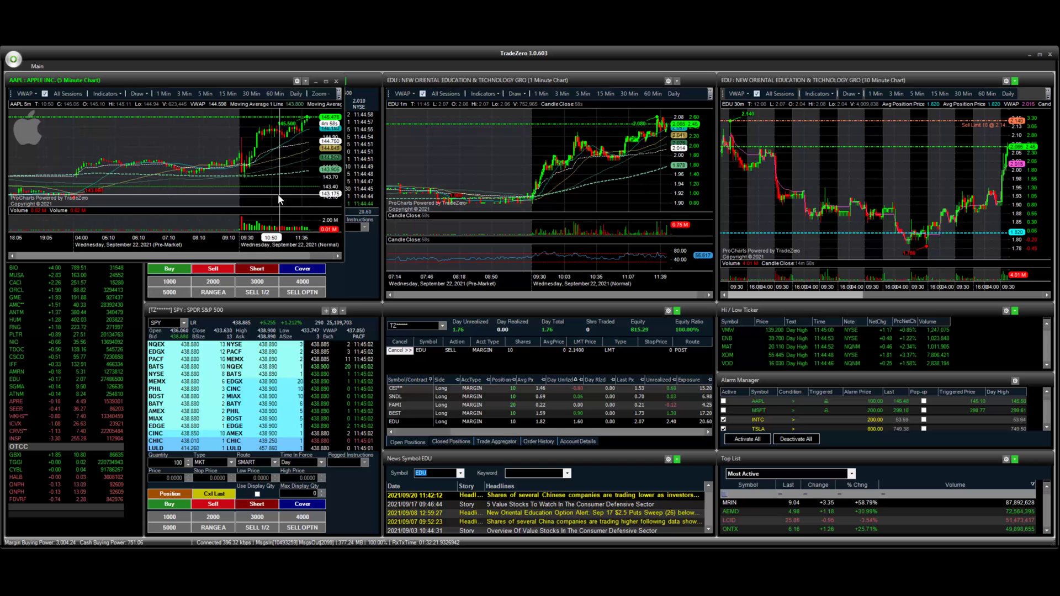
scroll(273, 193, down, 3)
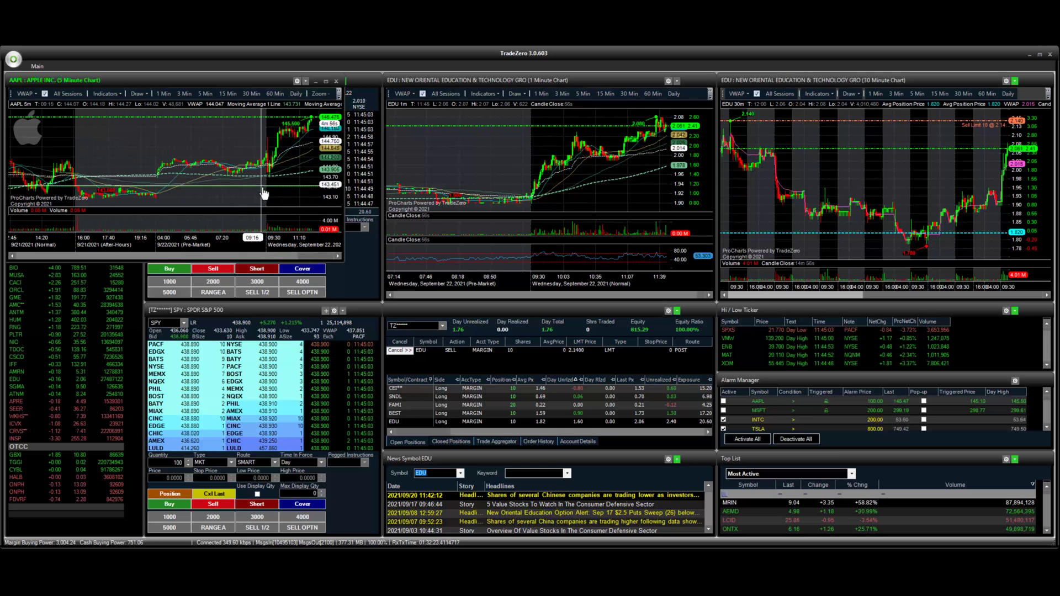